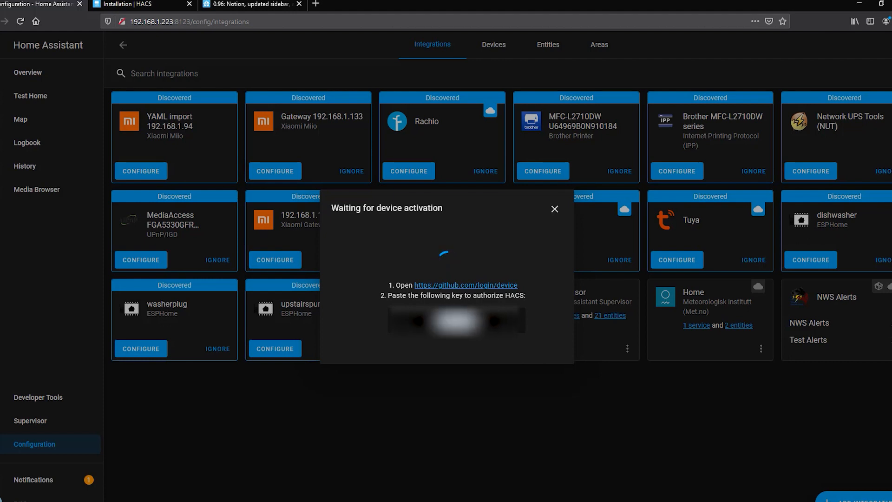
- Open the GitHub device login page, enter the HACS device activation key, and authorize HACS to access the account
click(469, 285)
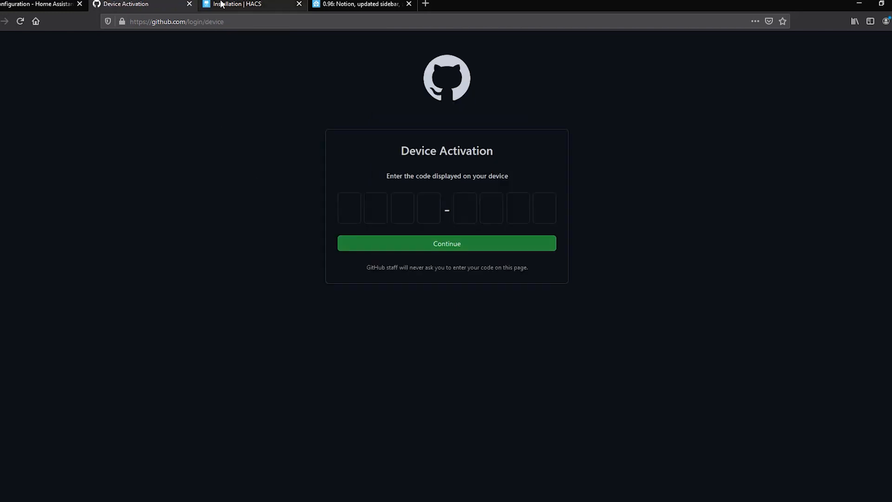
click(37, 4)
click(155, 3)
click(37, 3)
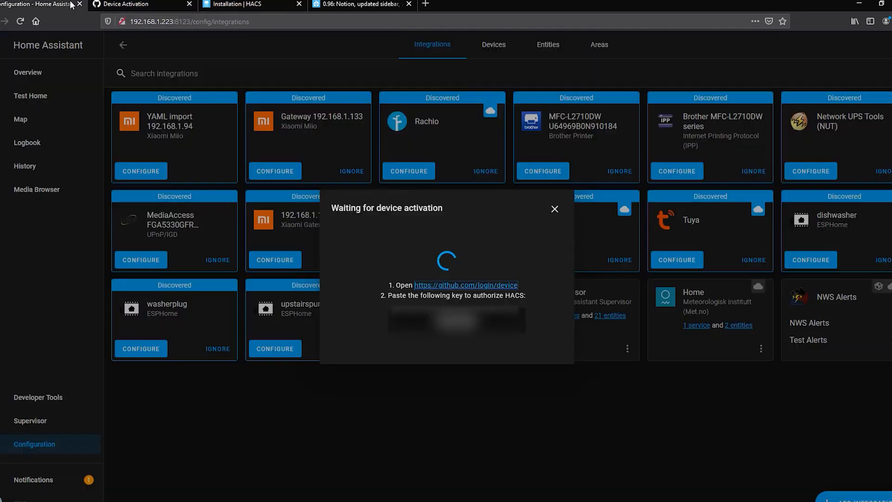
click(127, 3)
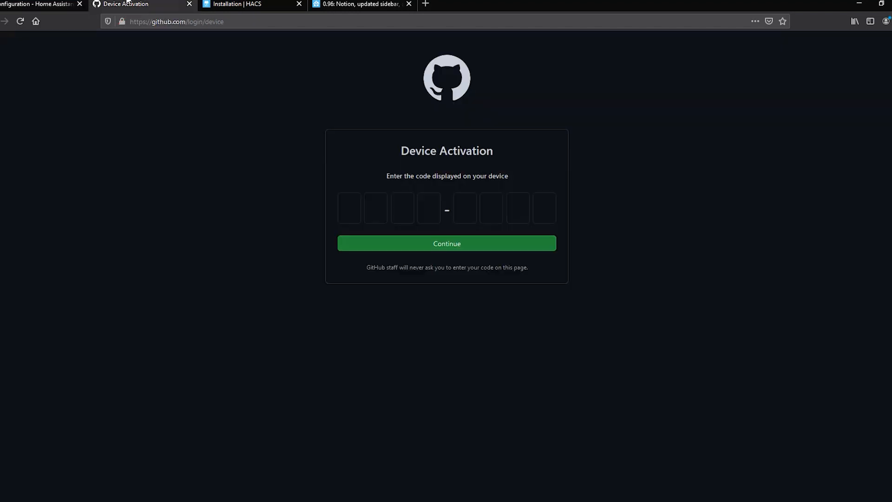
click(351, 208)
key(ctrl+v)
click(363, 249)
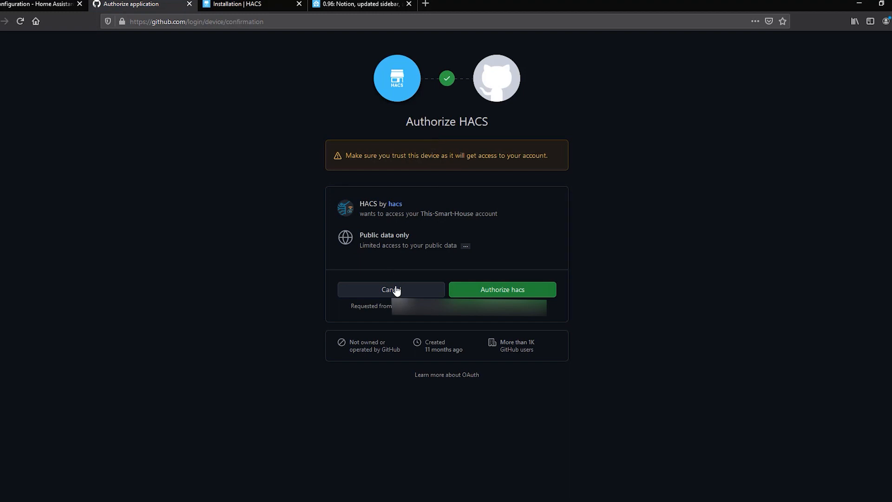
click(483, 293)
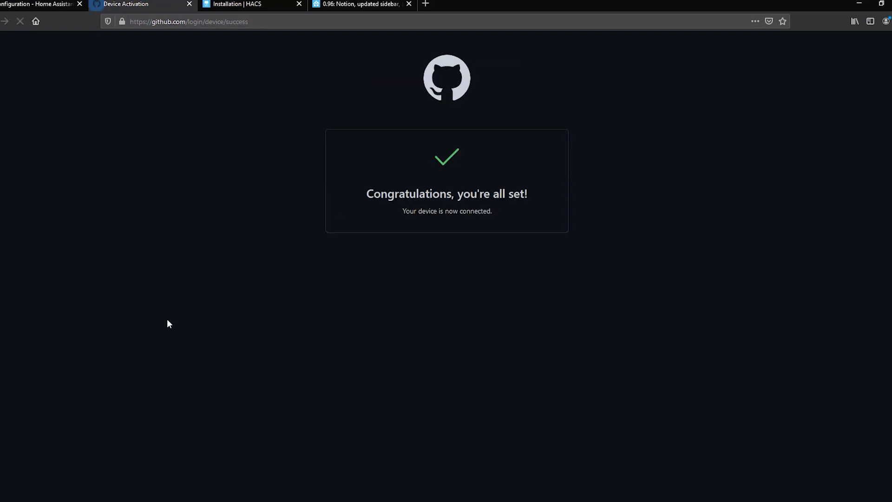
- Return to the Home Assistant integrations page, assign the HACS device to the System area, and finish its setup
click(39, 4)
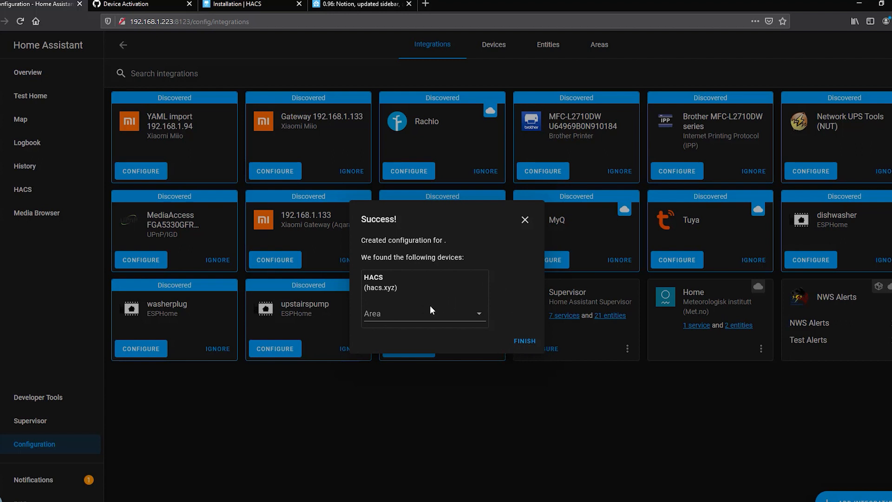
click(420, 313)
click(402, 436)
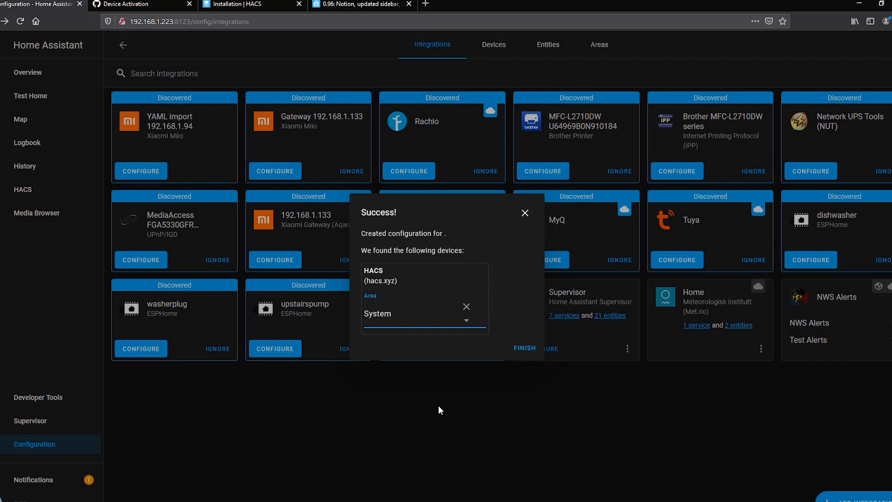
click(522, 348)
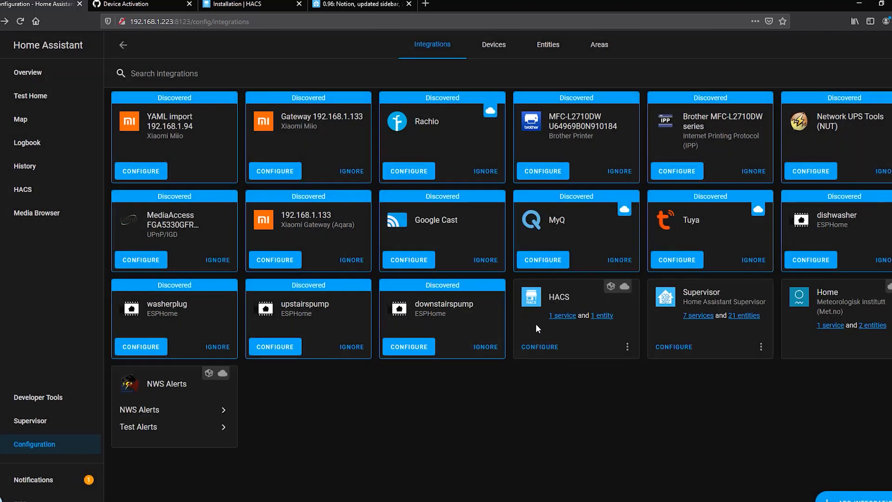
- Review the HACS integration's configuration options, including the number of releases and the country filter, and save them
click(626, 349)
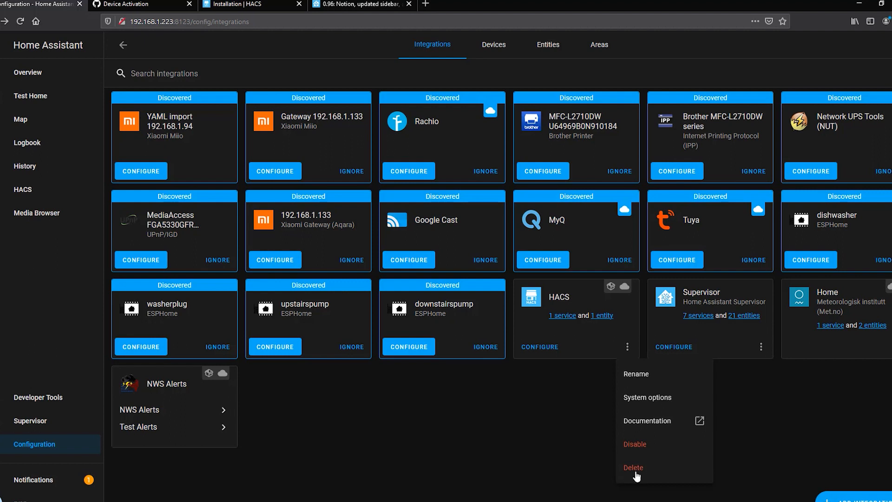
click(507, 457)
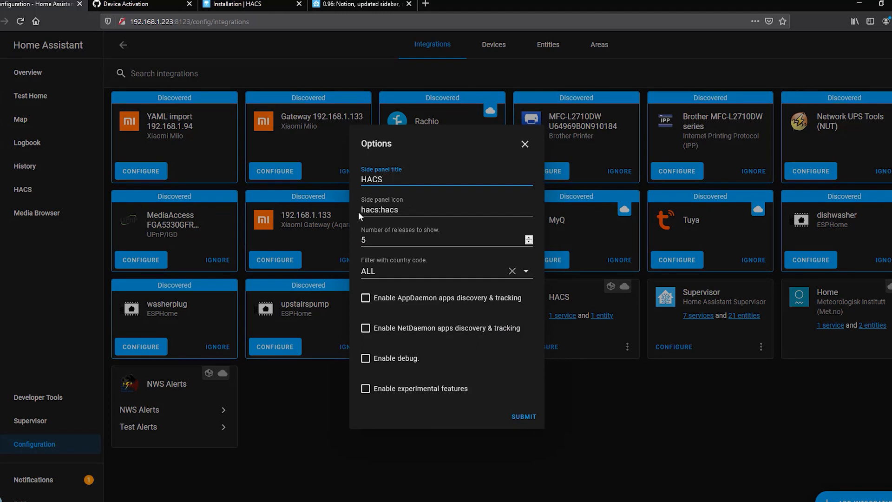
click(396, 240)
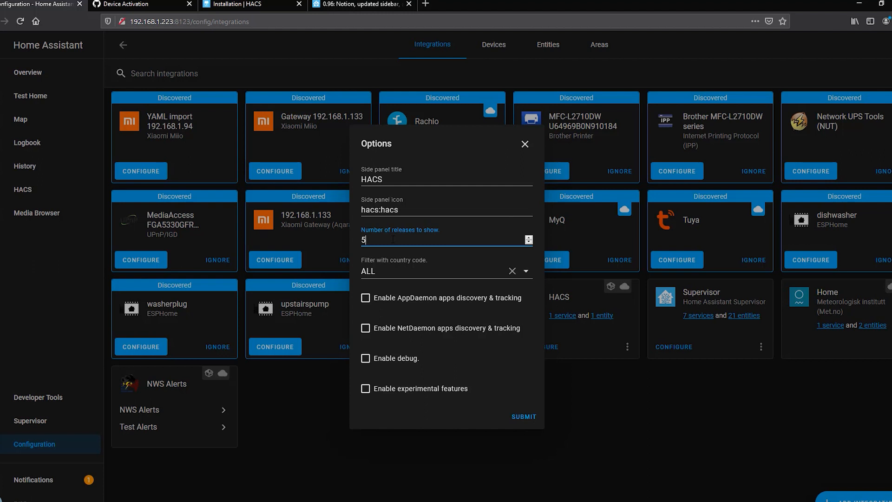
click(494, 273)
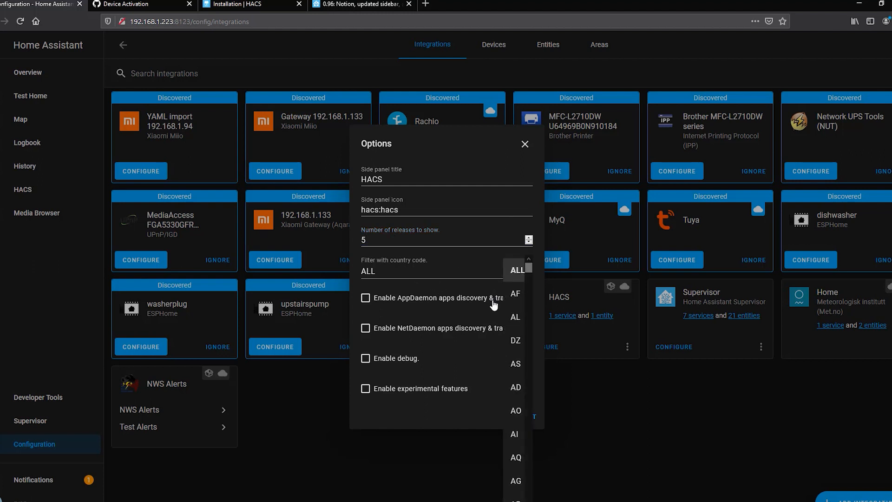
click(536, 260)
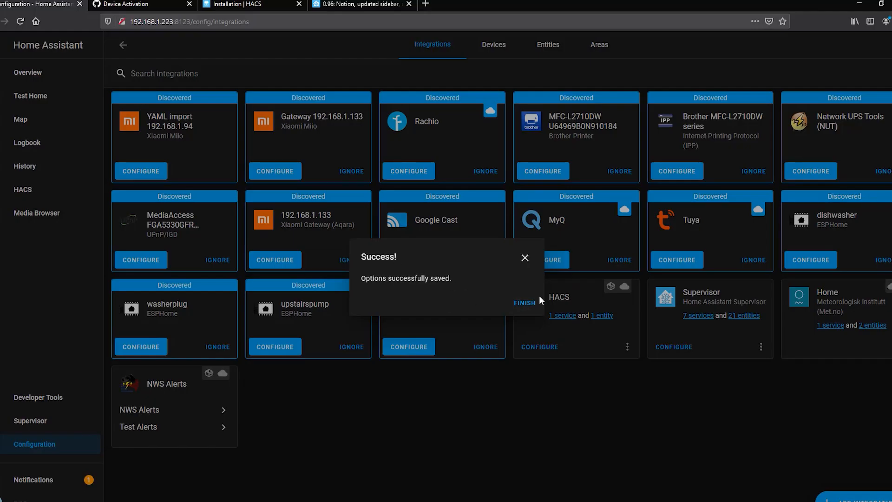
click(536, 305)
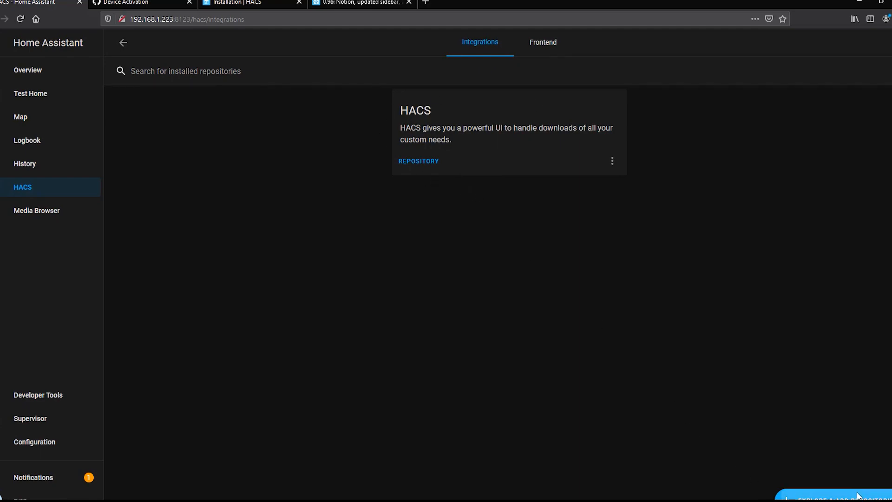
- Find Xiaomi Cloud Map Extractor among the HACS integration repositories, read its description, and install it
click(810, 495)
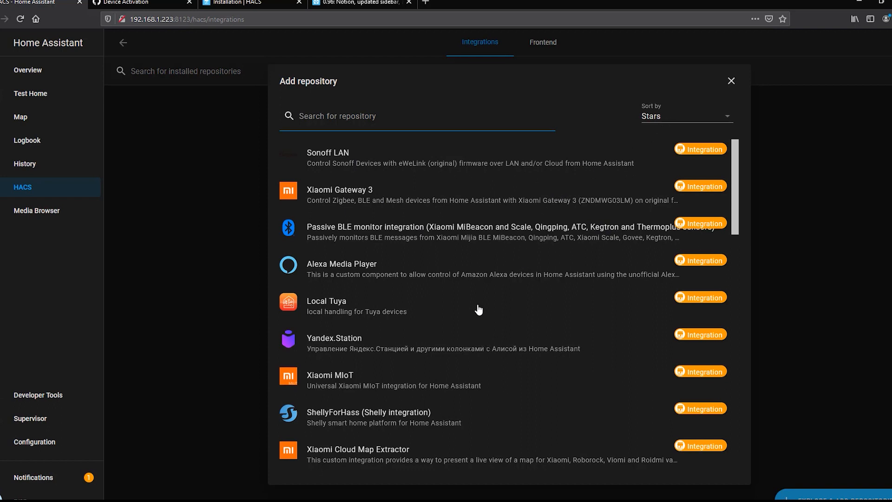
scroll(479, 308, down, 2)
scroll(478, 309, down, 5)
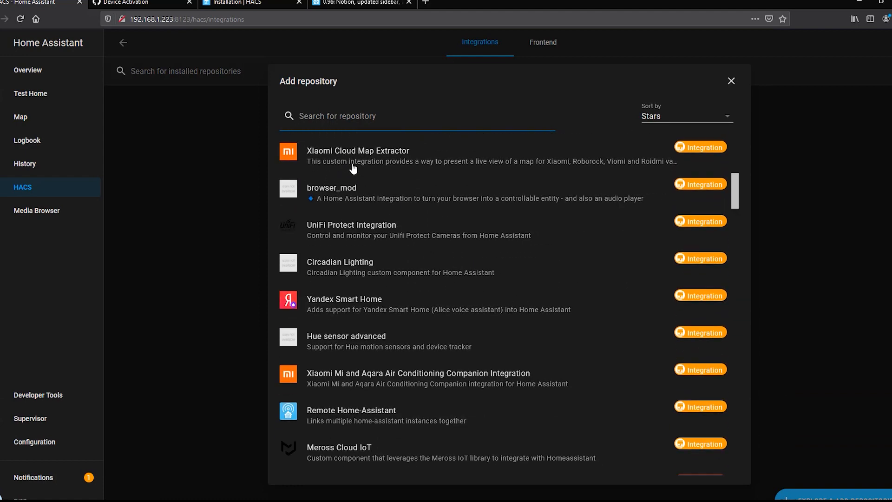
scroll(366, 343, down, 4)
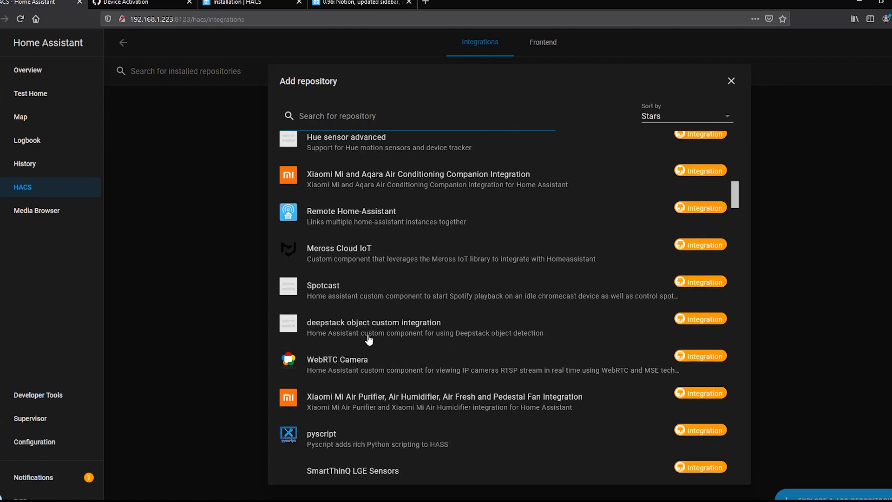
scroll(381, 395, up, 10)
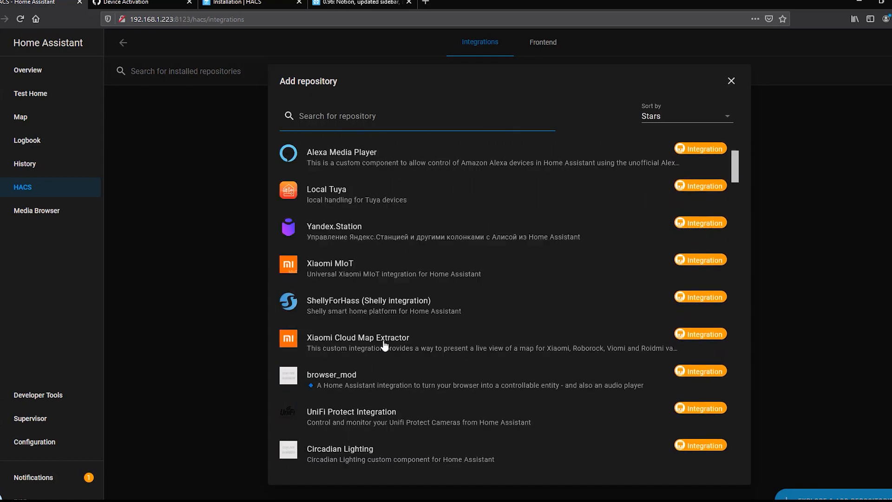
scroll(384, 345, down, 5)
click(358, 213)
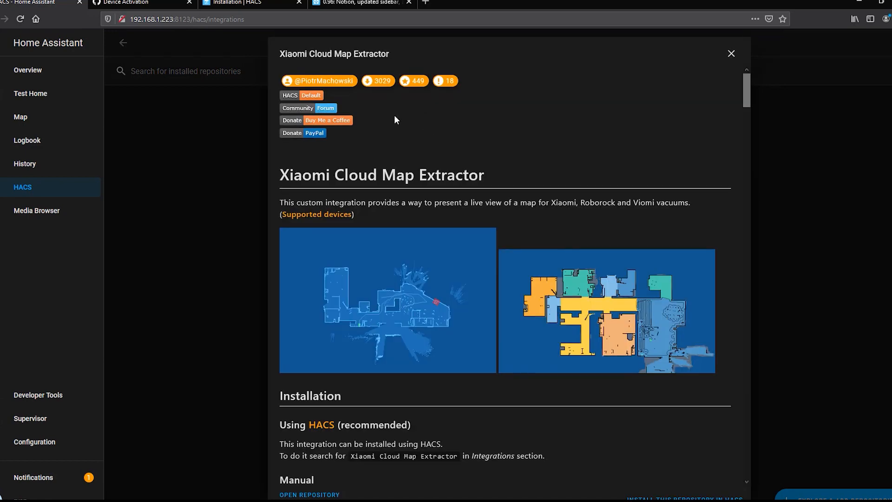
scroll(428, 229, down, 5)
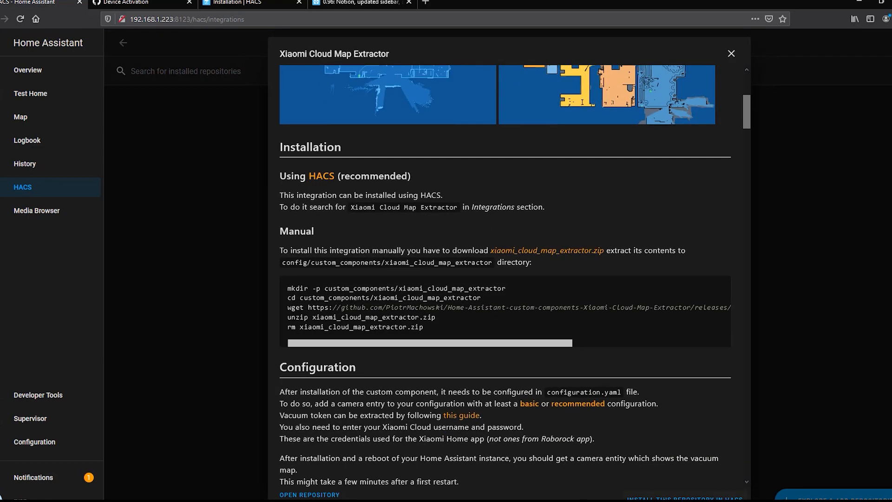
click(685, 497)
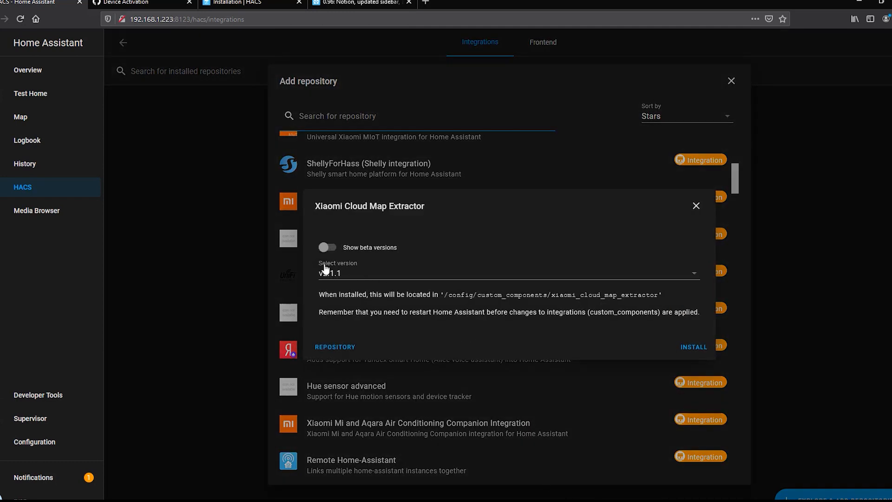
click(690, 349)
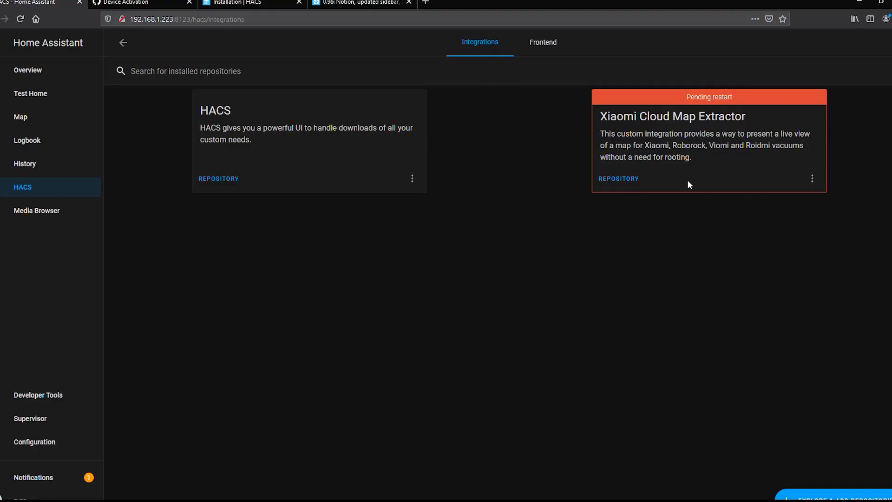
- Browse the HACS frontend repositories, exclude Lovelace items so only themes are listed, and examine the Midnight Theme's details page
click(541, 42)
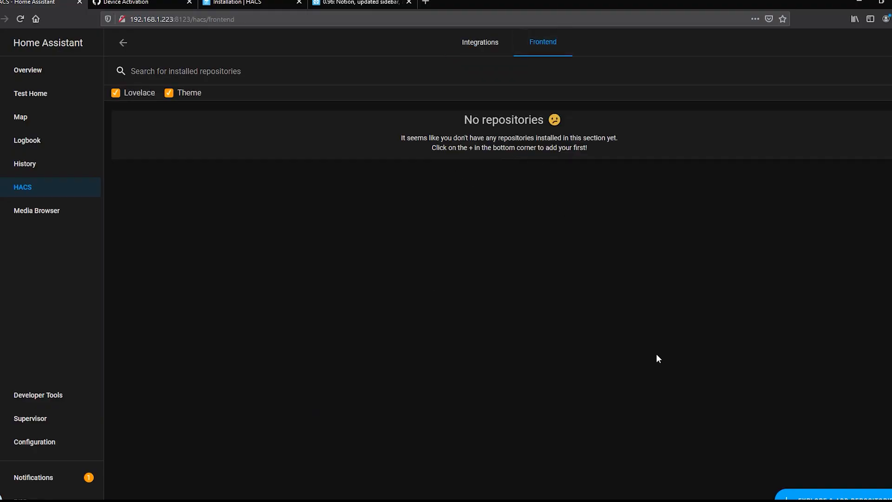
click(847, 497)
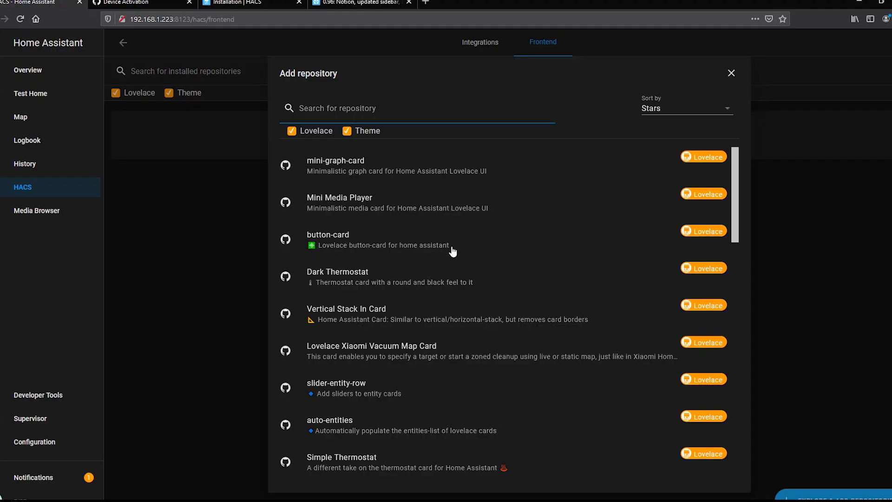
scroll(453, 316, down, 5)
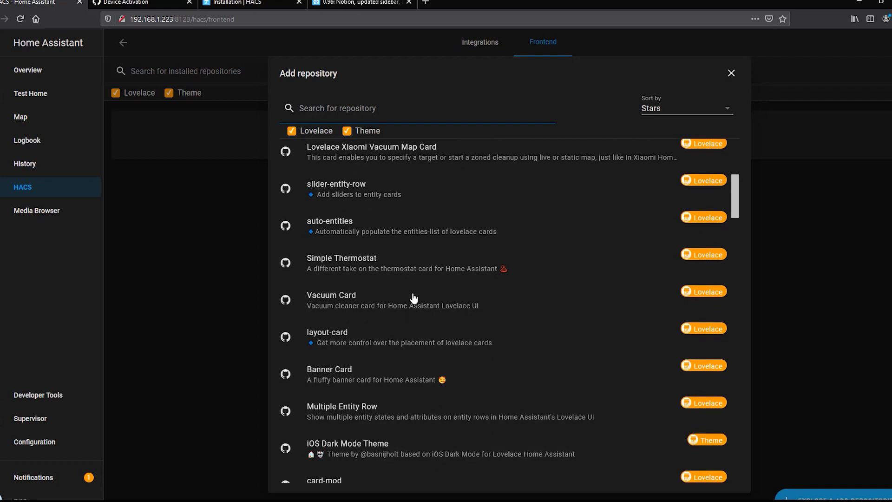
scroll(390, 197, down, 9)
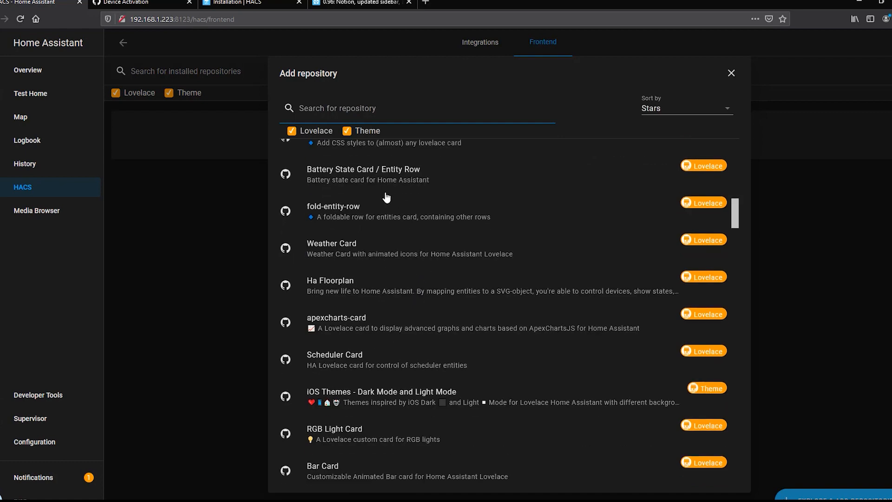
scroll(422, 199, up, 6)
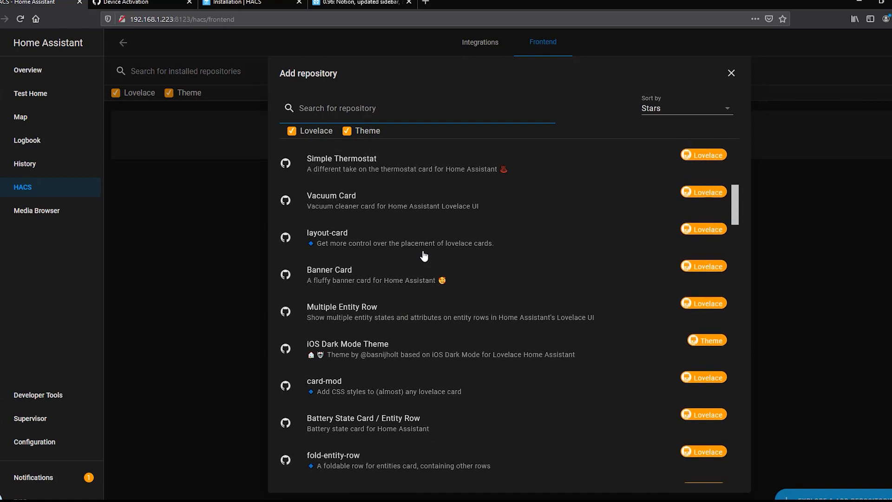
click(292, 132)
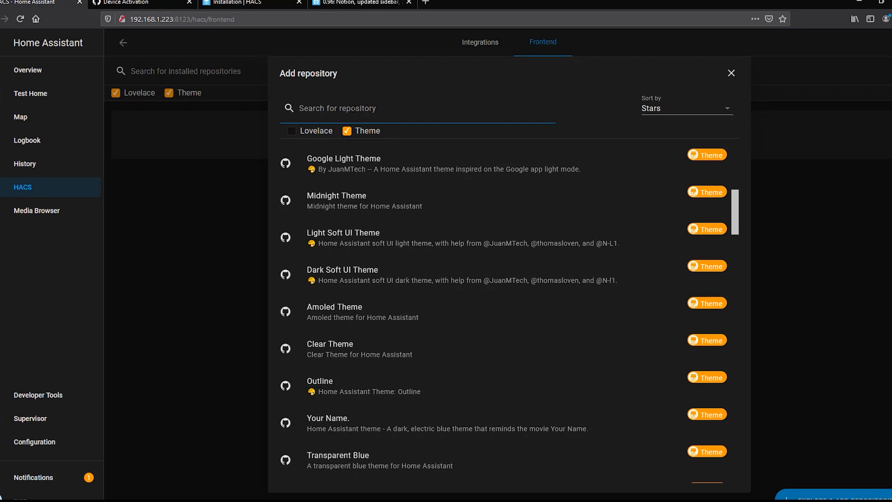
click(335, 204)
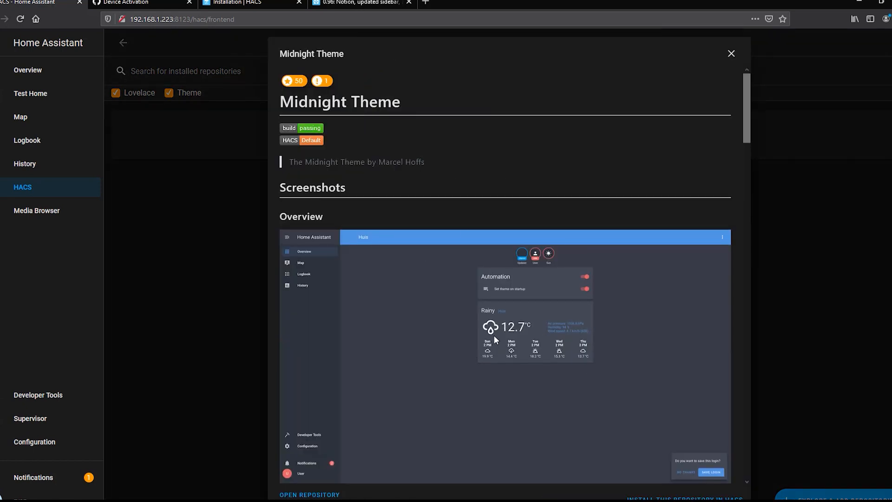
click(731, 53)
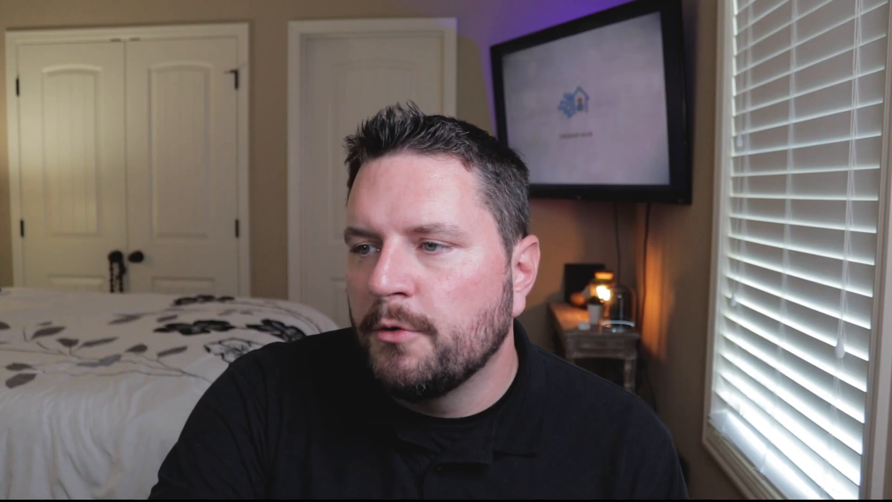